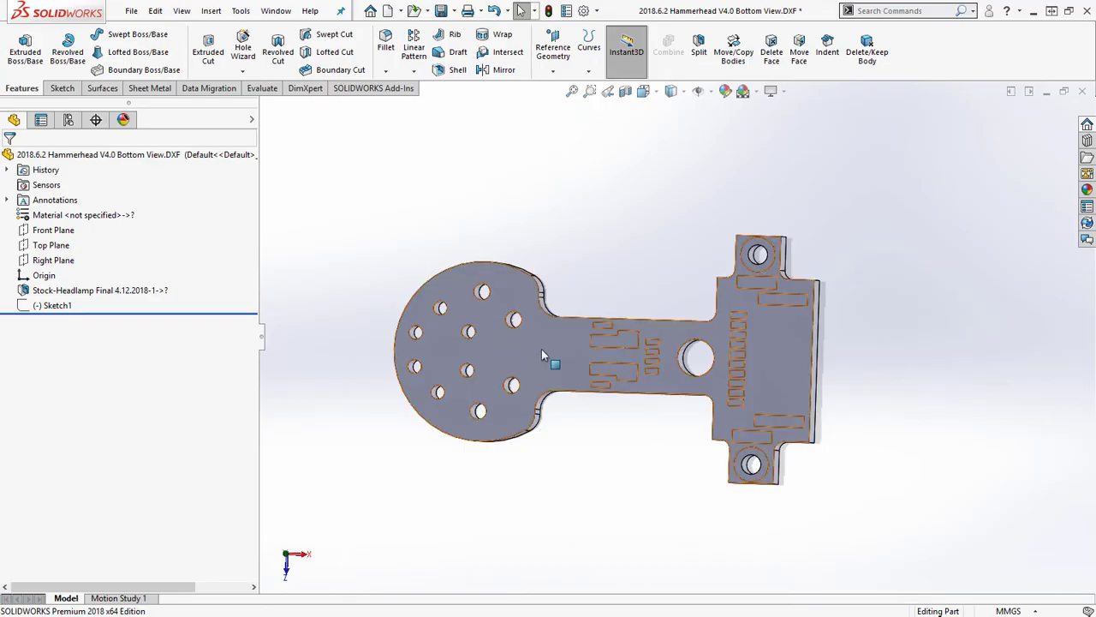
# Browse the Save As file formats, then cancel without saving
pyautogui.click(453, 10)
pyautogui.click(467, 43)
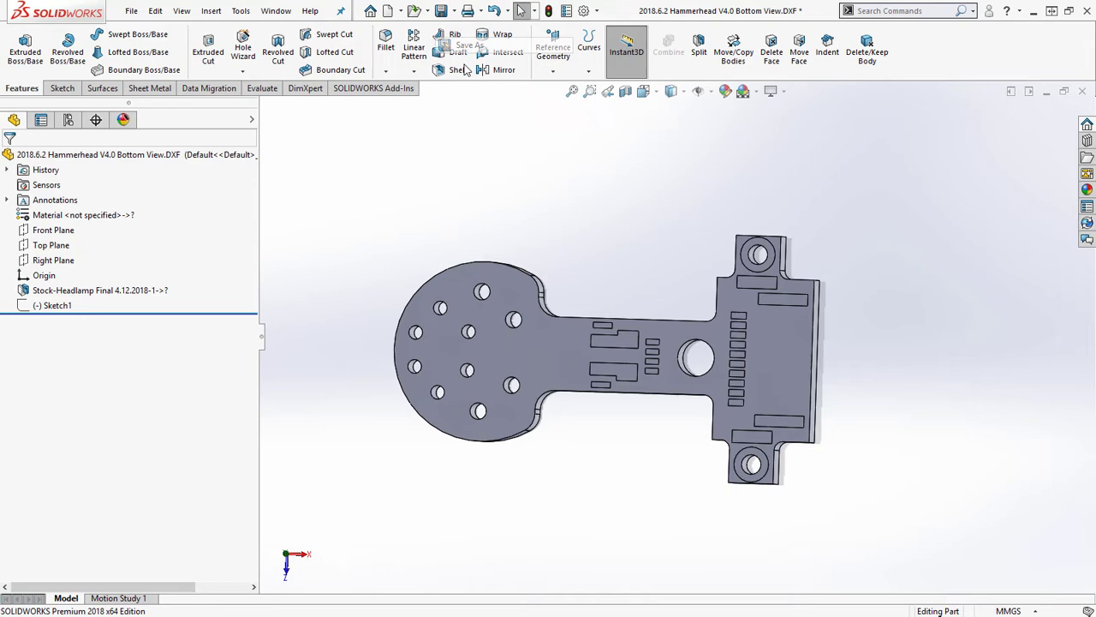
pyautogui.click(458, 352)
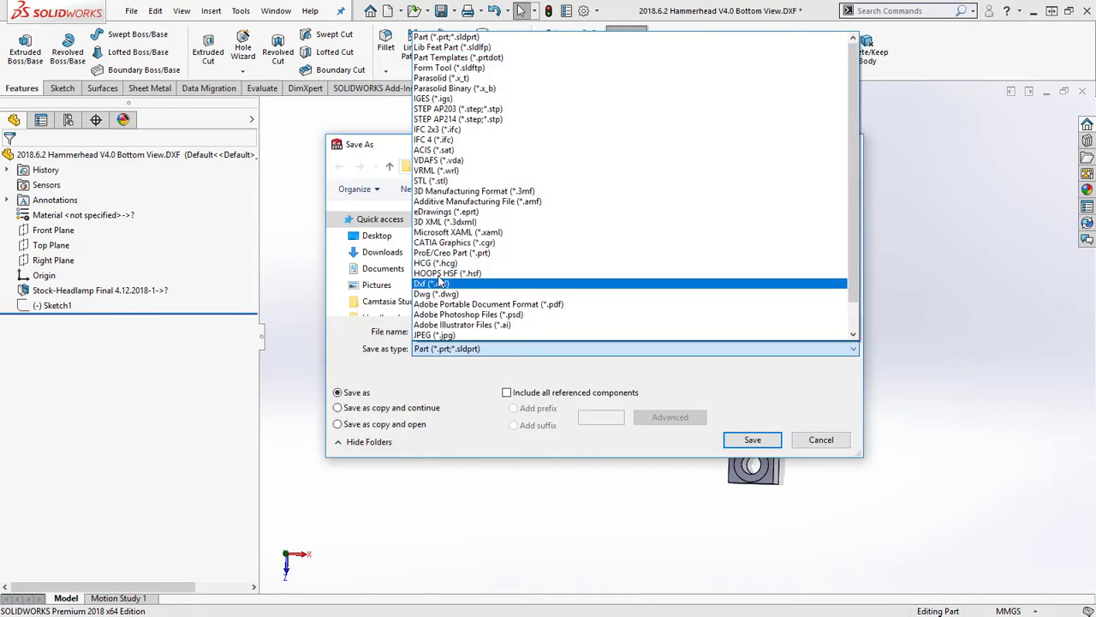
pyautogui.click(807, 440)
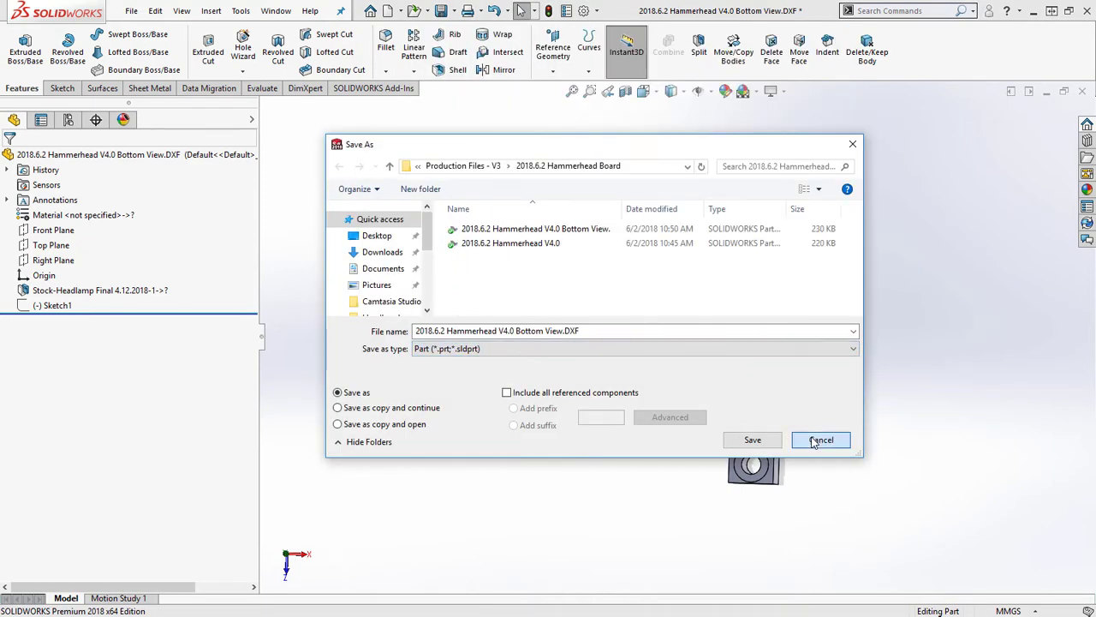
pyautogui.click(810, 441)
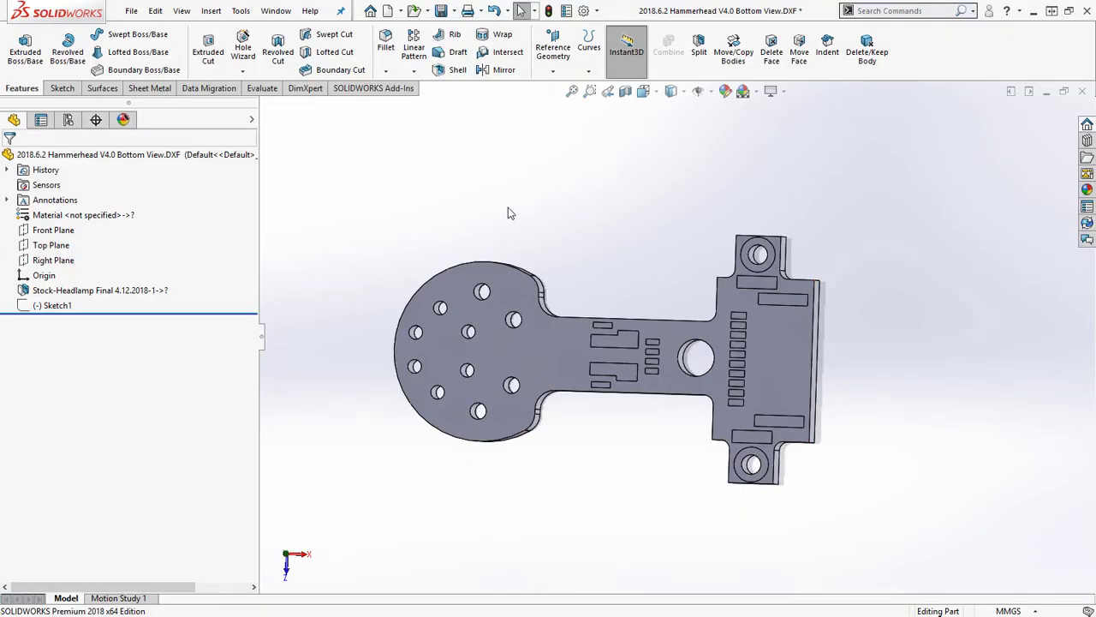
# Orient the board face-on using Normal To and the Top view orientation
pyautogui.click(560, 353)
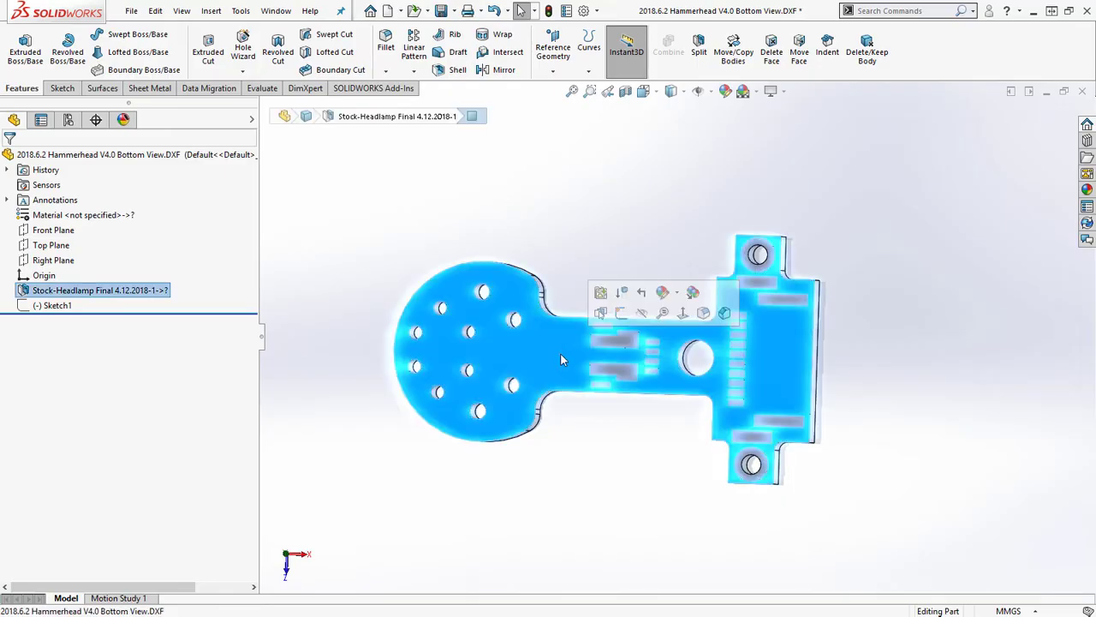
pyautogui.click(558, 327)
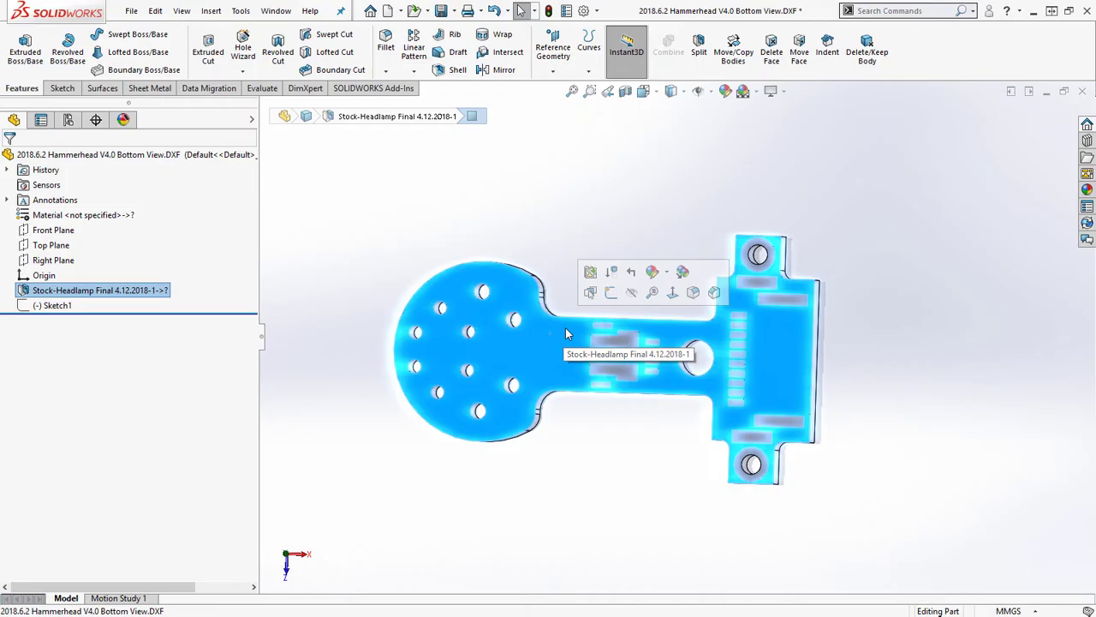
pyautogui.click(672, 292)
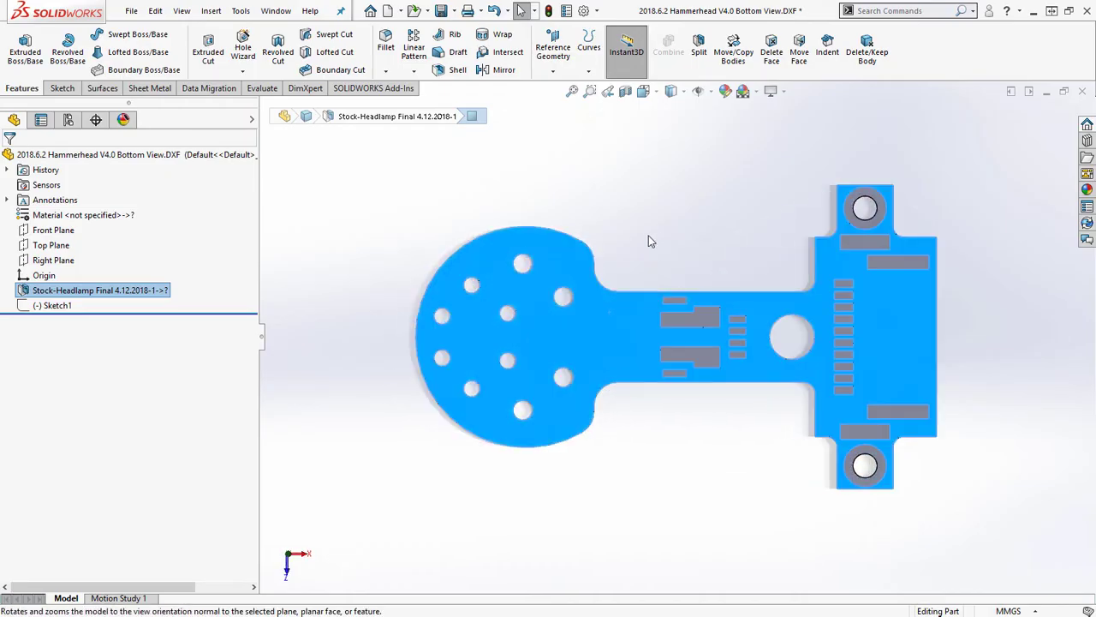
pyautogui.click(656, 221)
pyautogui.press('space')
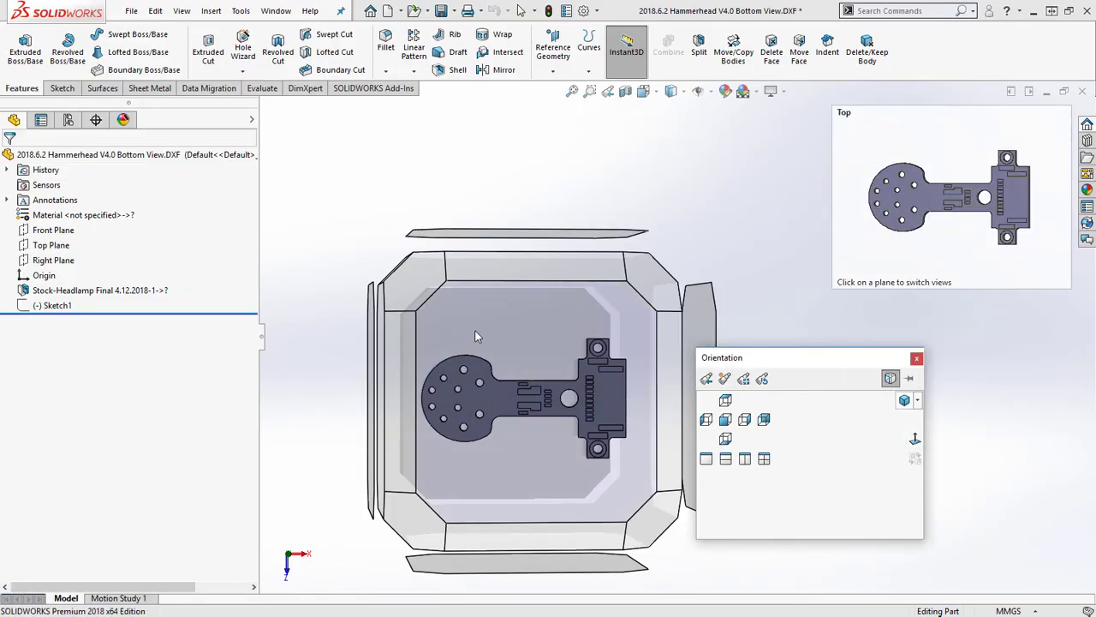
pyautogui.click(478, 334)
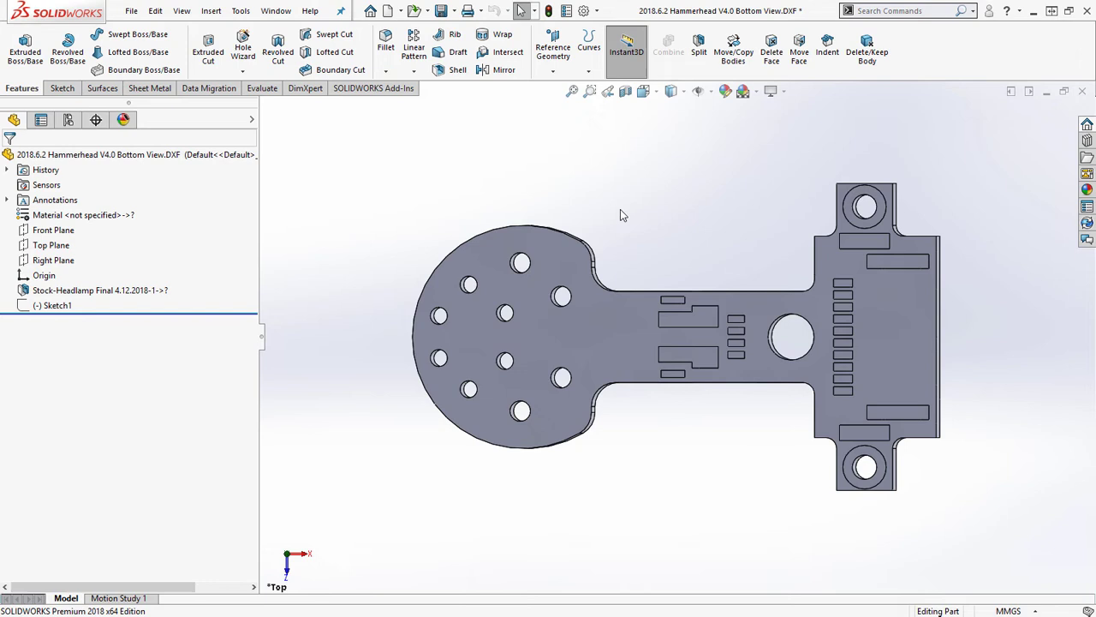
pyautogui.click(634, 328)
pyautogui.click(751, 293)
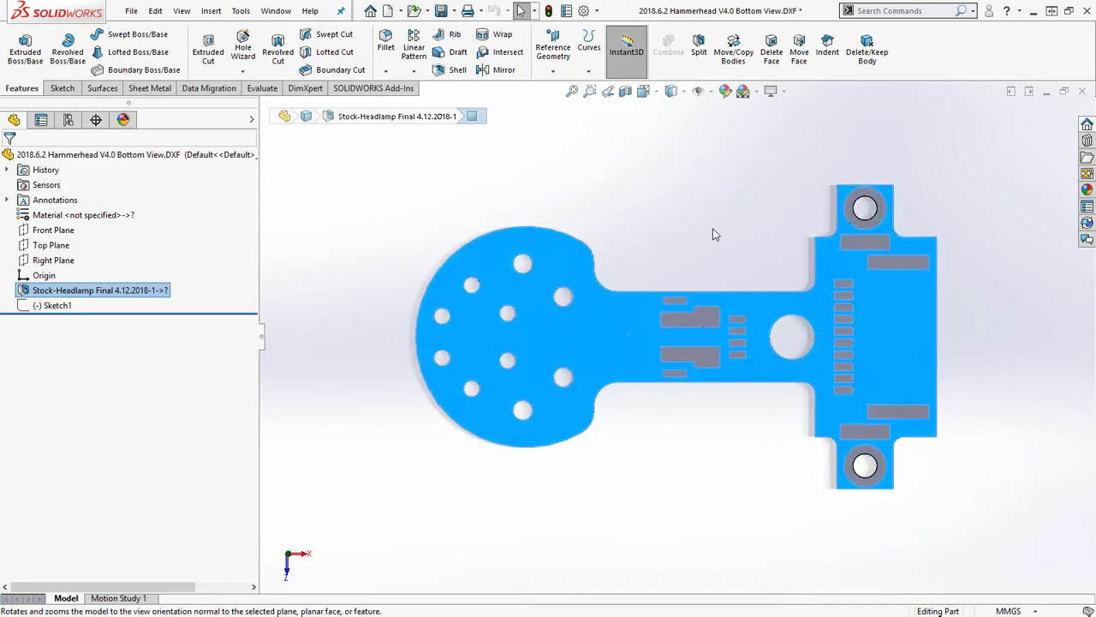
pyautogui.click(713, 228)
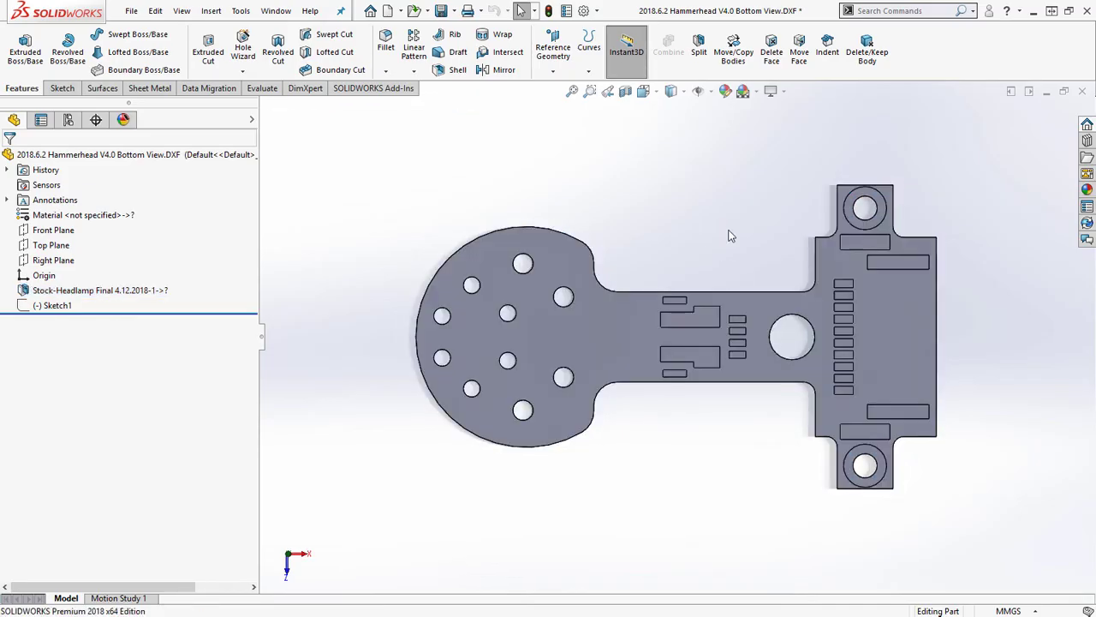
# Save the board as Dxf (*.dxf), appending 'test' to the file name
pyautogui.click(454, 11)
pyautogui.click(458, 48)
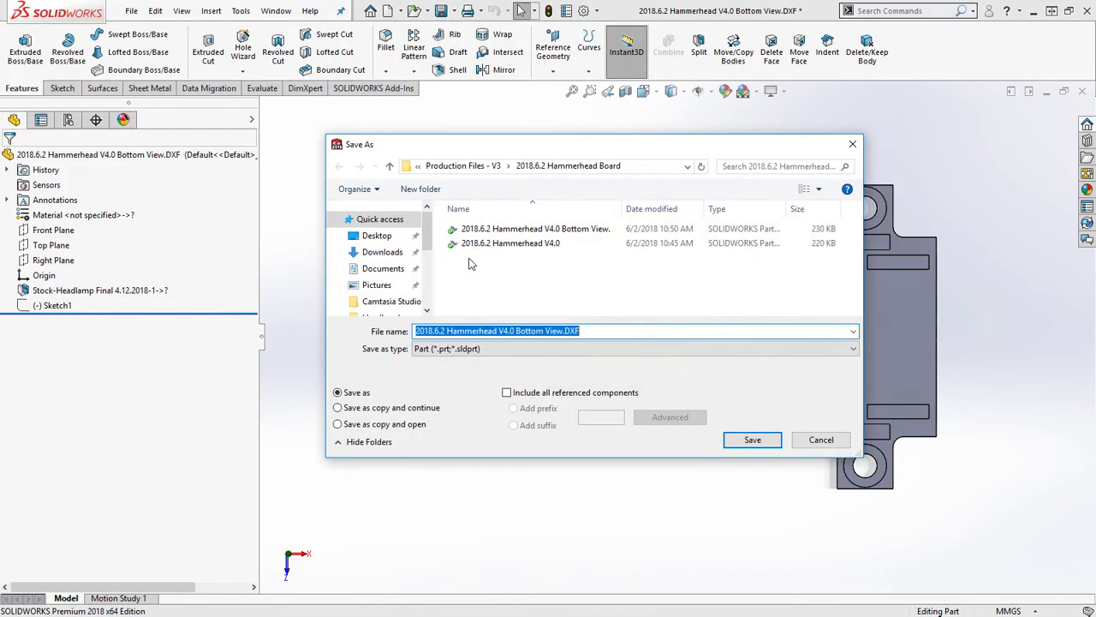
pyautogui.click(466, 351)
pyautogui.click(437, 283)
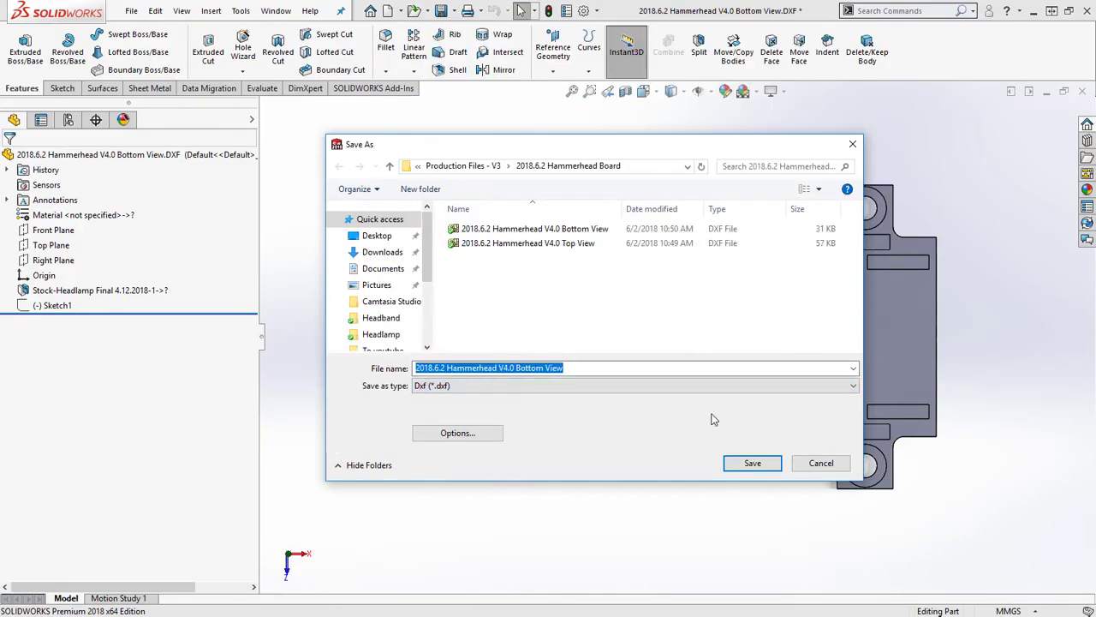
pyautogui.click(626, 367)
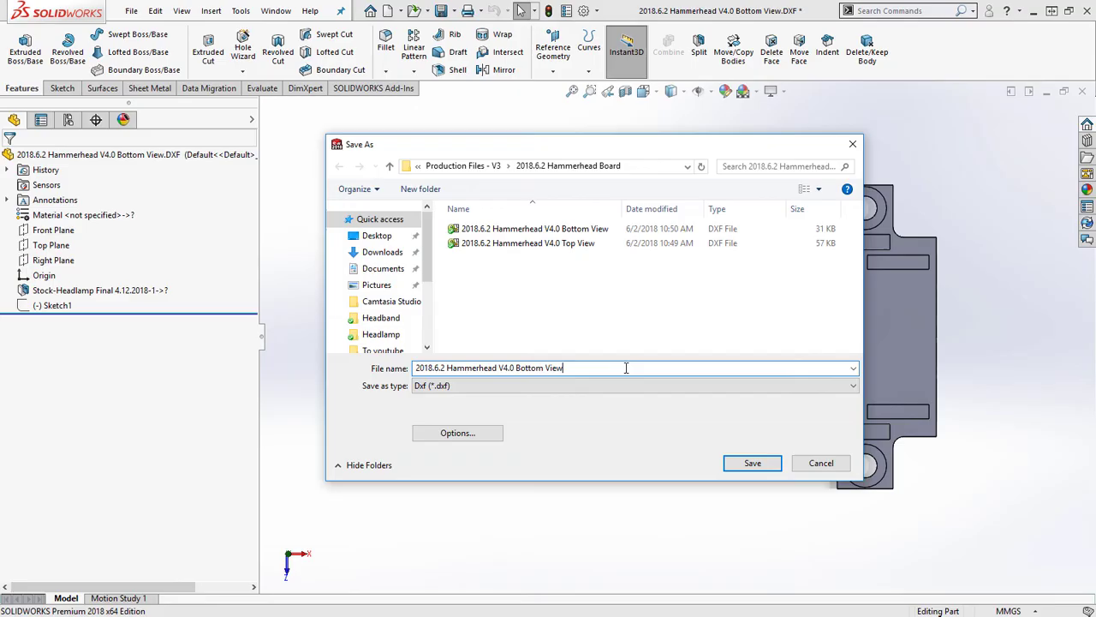
pyautogui.write('test')
pyautogui.press('Return')
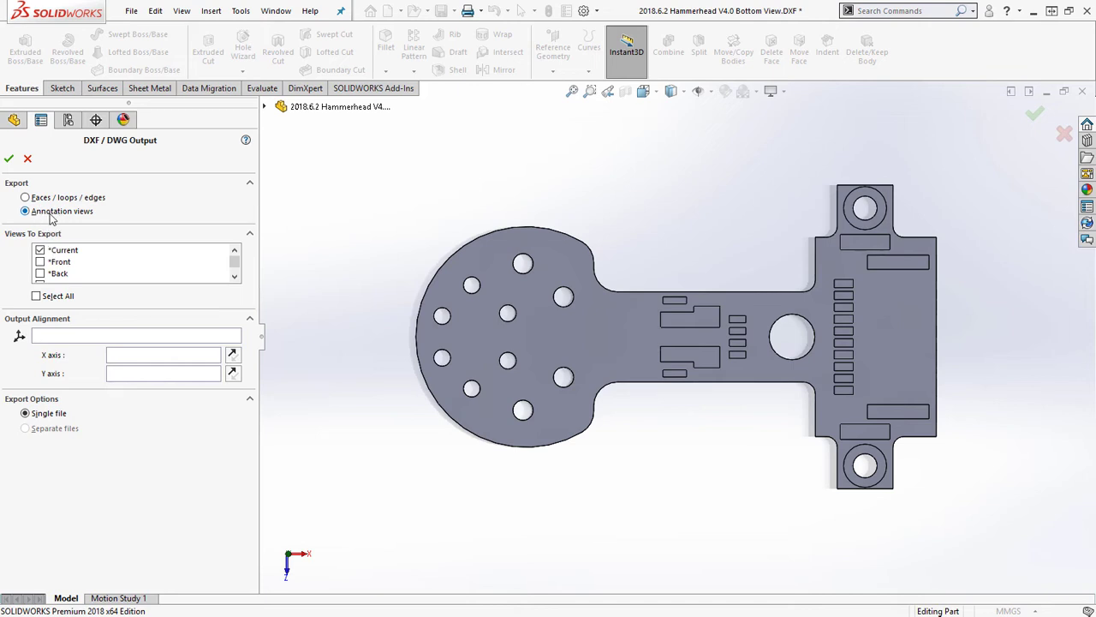
# Accept the DXF/DWG Output settings to reach the cleanup preview
pyautogui.click(10, 160)
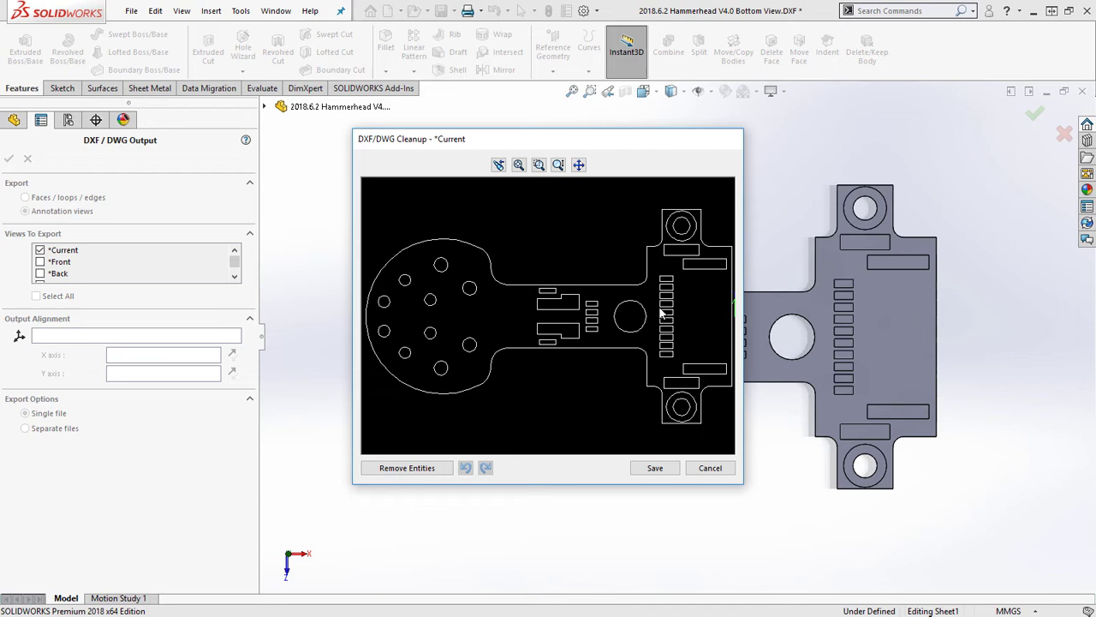
# Remove the small slot at the top of the neck and save the DXF
pyautogui.click(546, 289)
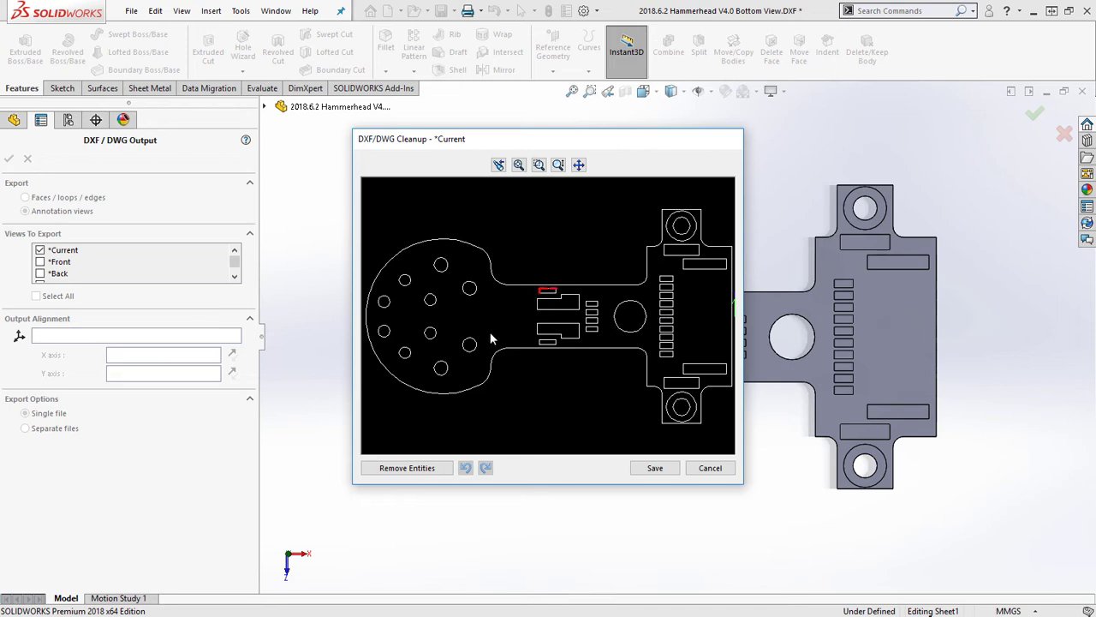
pyautogui.click(420, 469)
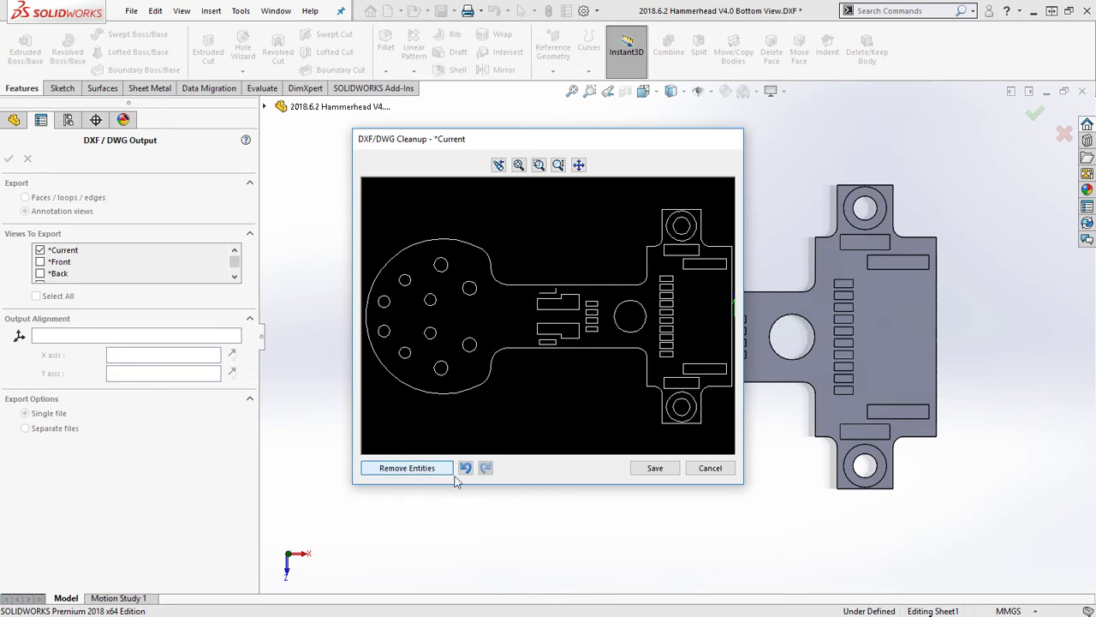
pyautogui.click(664, 472)
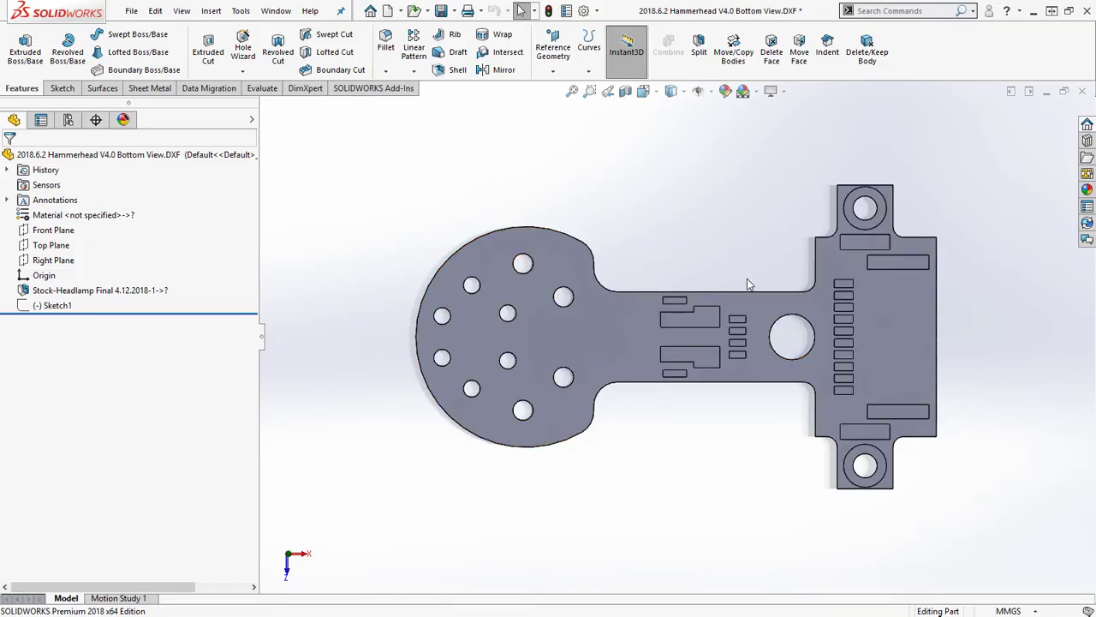
# Start a new sketch on the board's flat face at the top pad
pyautogui.scroll(-5, 747, 278)
pyautogui.scroll(3, 914, 311)
pyautogui.scroll(-2, 992, 355)
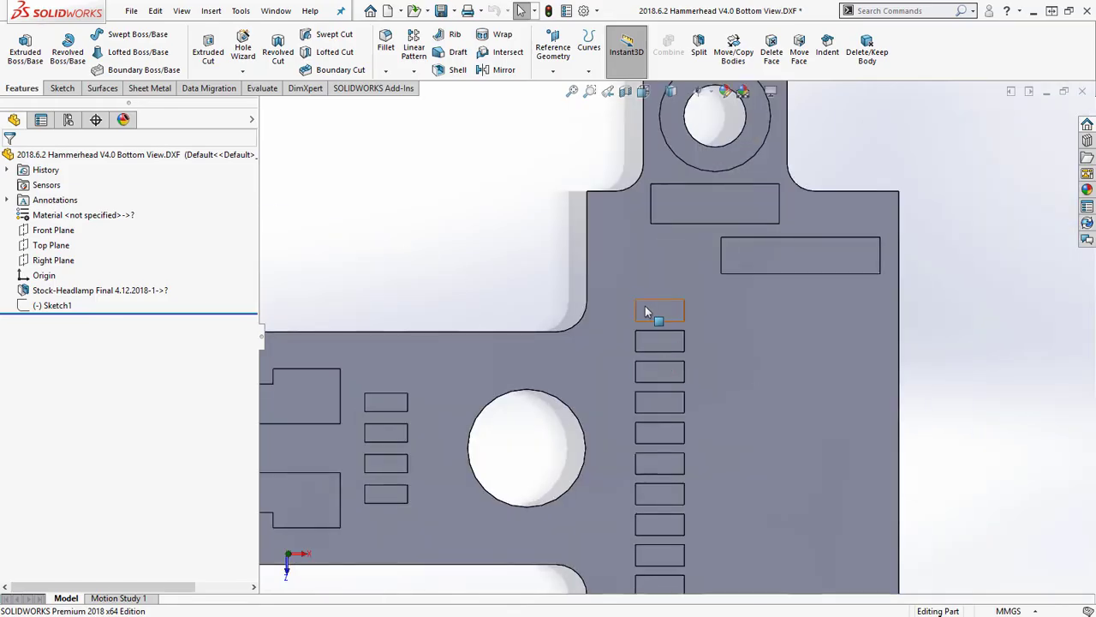
pyautogui.click(683, 321)
pyautogui.scroll(2, 507, 255)
pyautogui.scroll(-1, 732, 401)
pyautogui.click(660, 310)
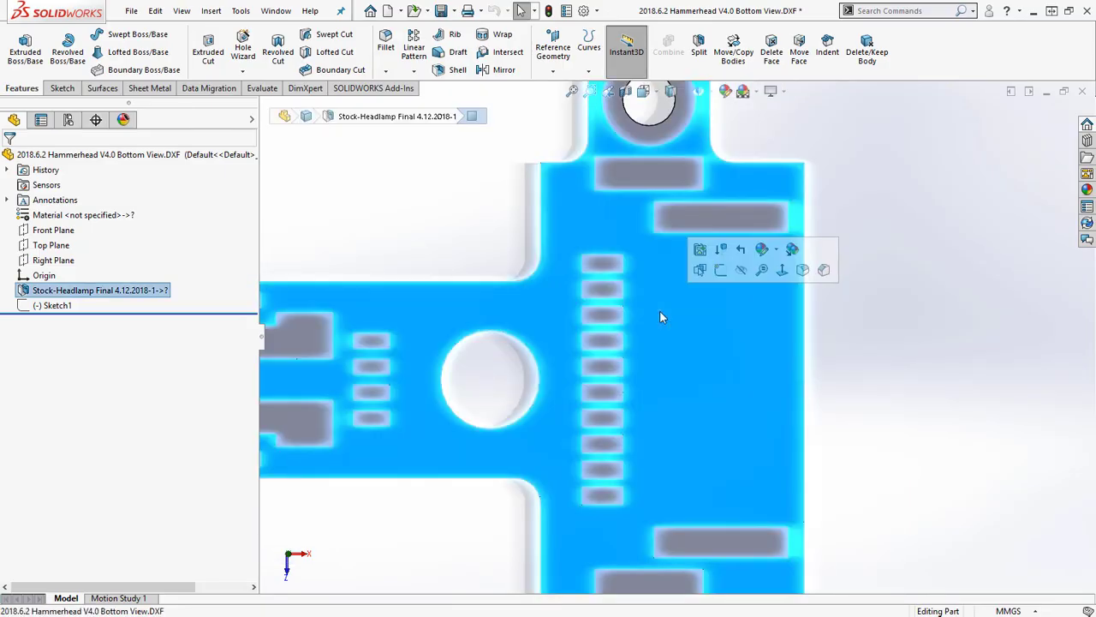
pyautogui.click(718, 268)
# Draw the diagonal lines forming an X across the top pad, then exit the sketch
pyautogui.scroll(-4, 872, 299)
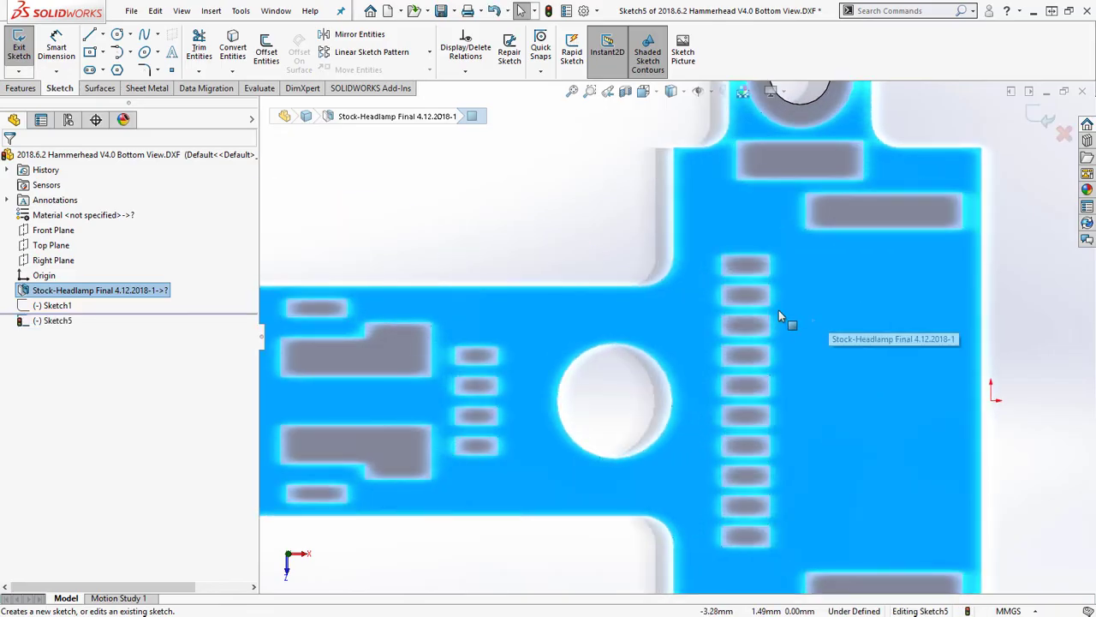
pyautogui.press('l')
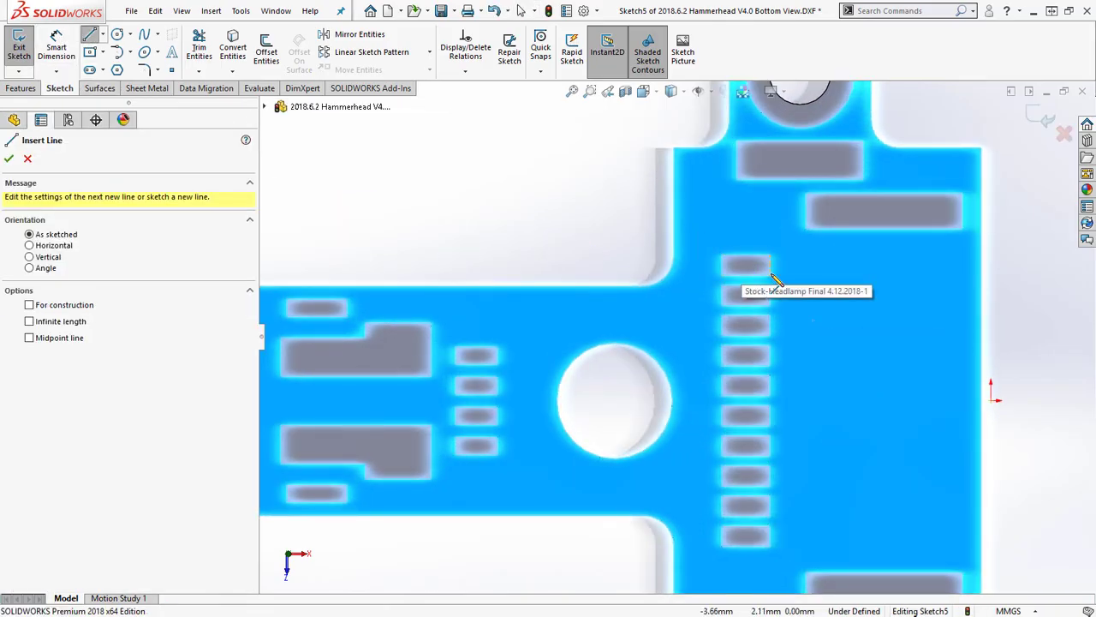
pyautogui.click(722, 258)
pyautogui.click(770, 277)
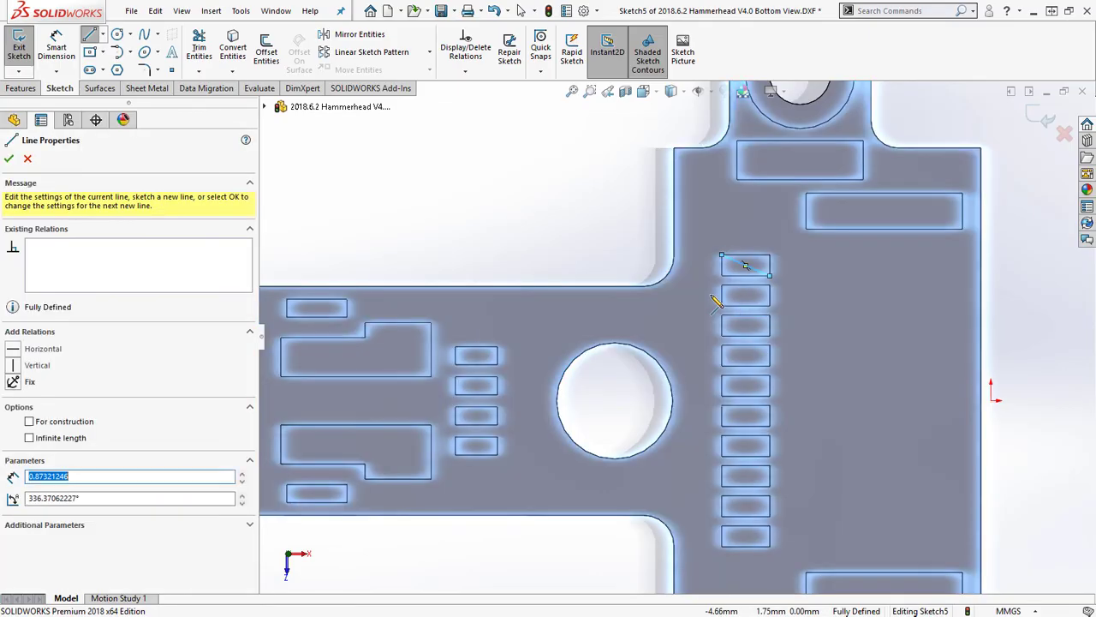
pyautogui.click(770, 254)
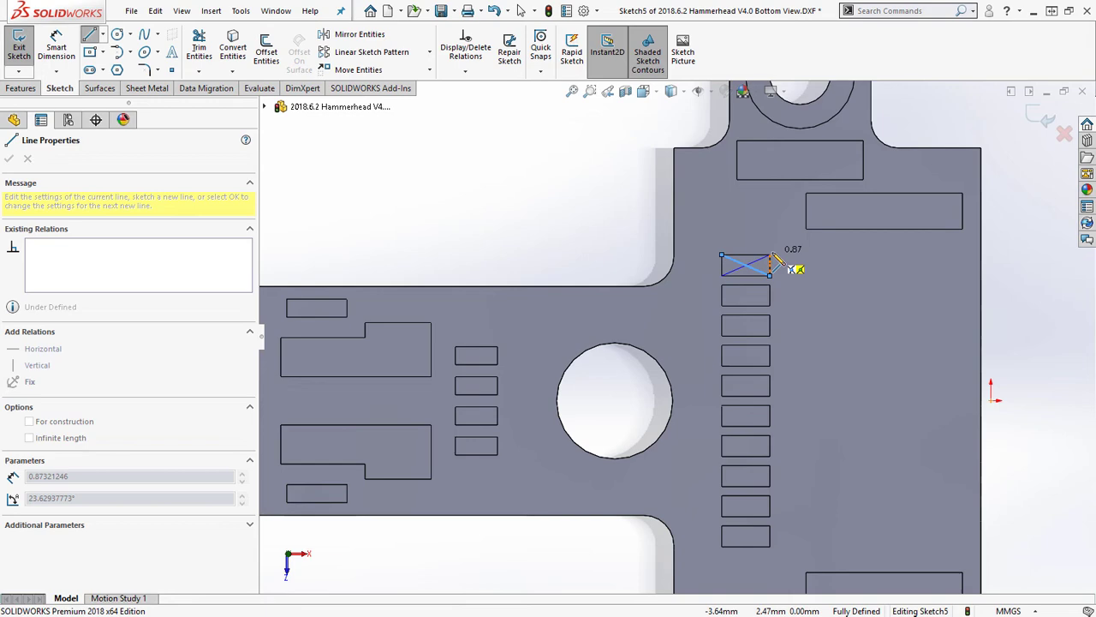
pyautogui.rightClick(634, 210)
pyautogui.click(647, 218)
pyautogui.scroll(2, 605, 206)
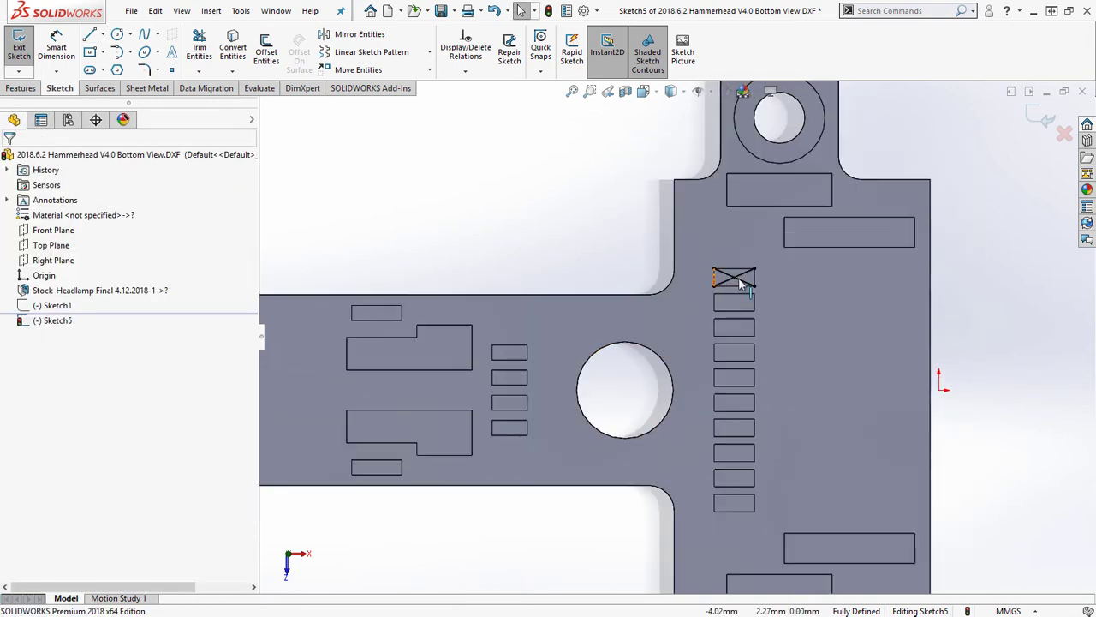
pyautogui.scroll(2, 754, 537)
pyautogui.scroll(2, 754, 538)
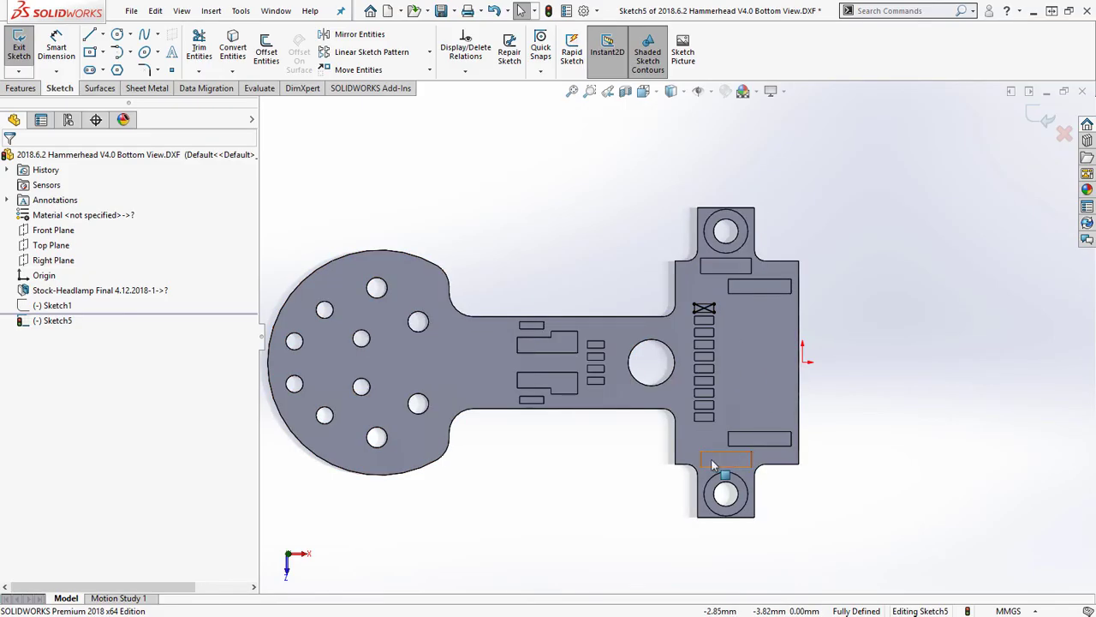
pyautogui.scroll(-2, 621, 291)
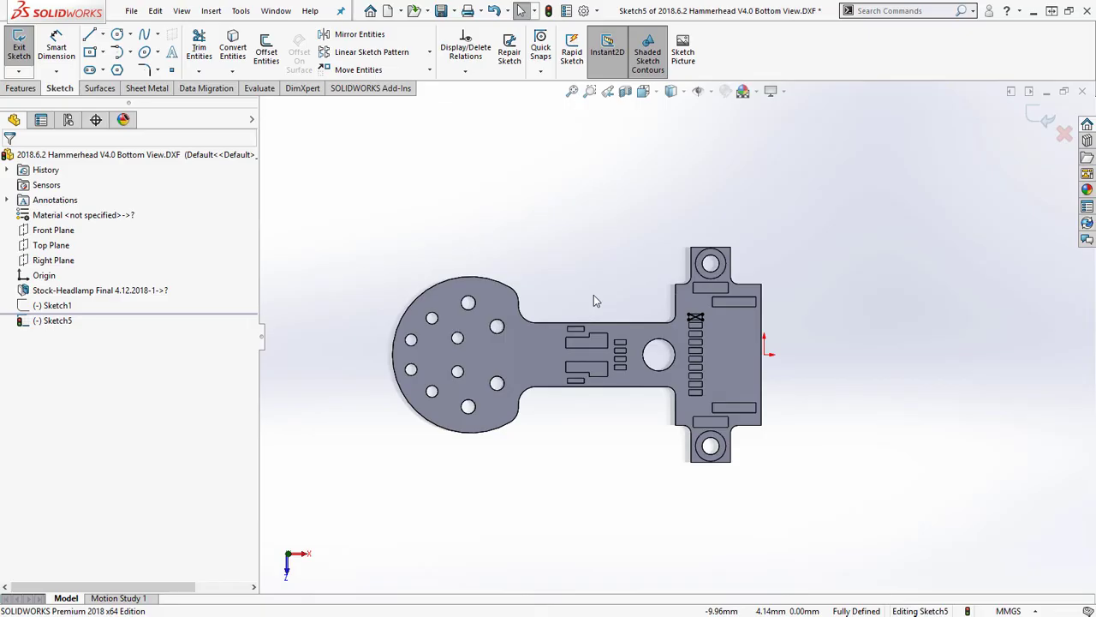
pyautogui.hotkey('ctrl', 'b')
pyautogui.click(452, 10)
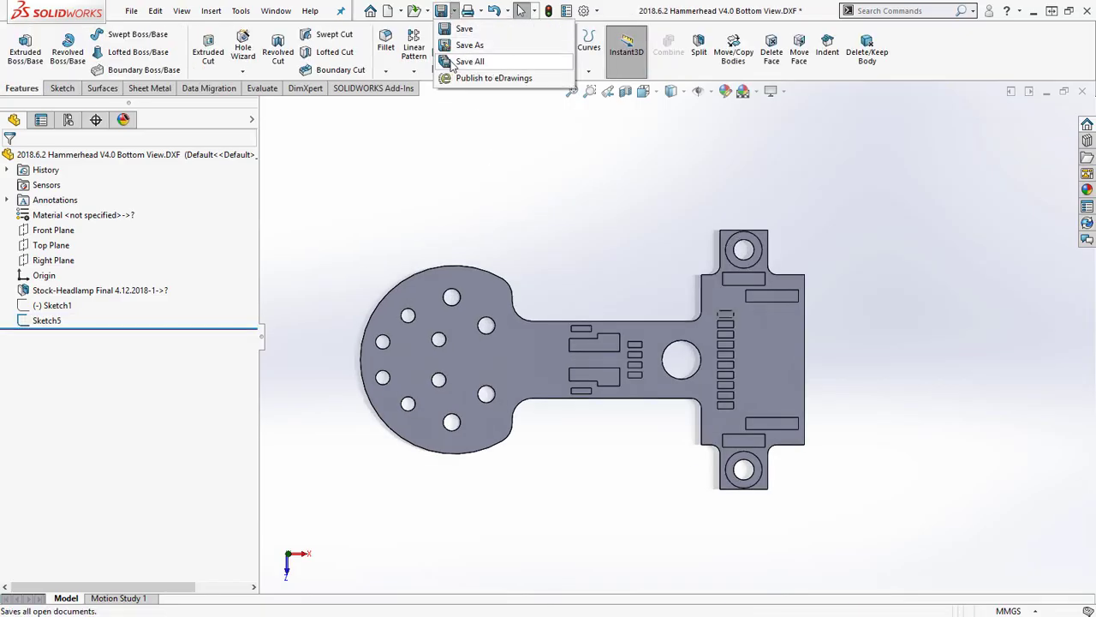
pyautogui.click(462, 44)
pyautogui.click(462, 347)
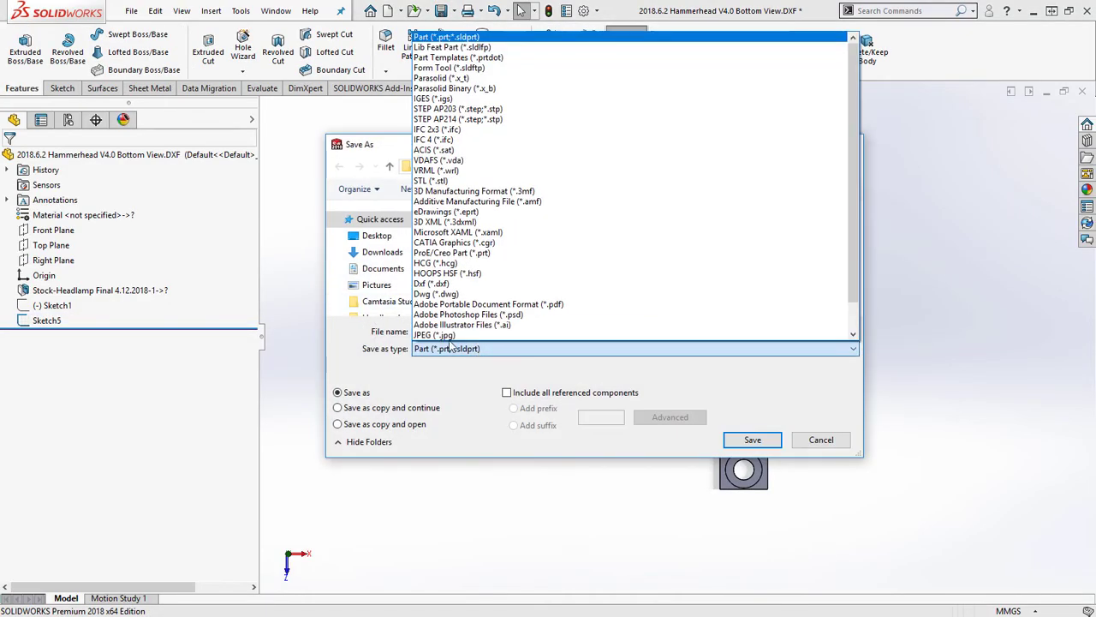
pyautogui.click(454, 284)
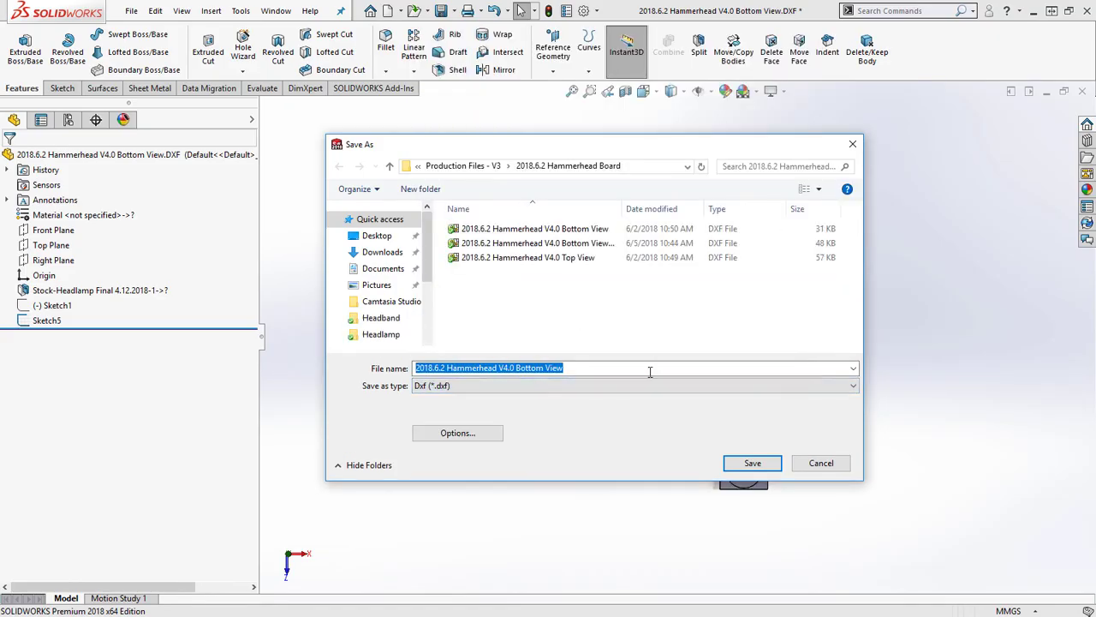
pyautogui.click(751, 463)
pyautogui.click(591, 316)
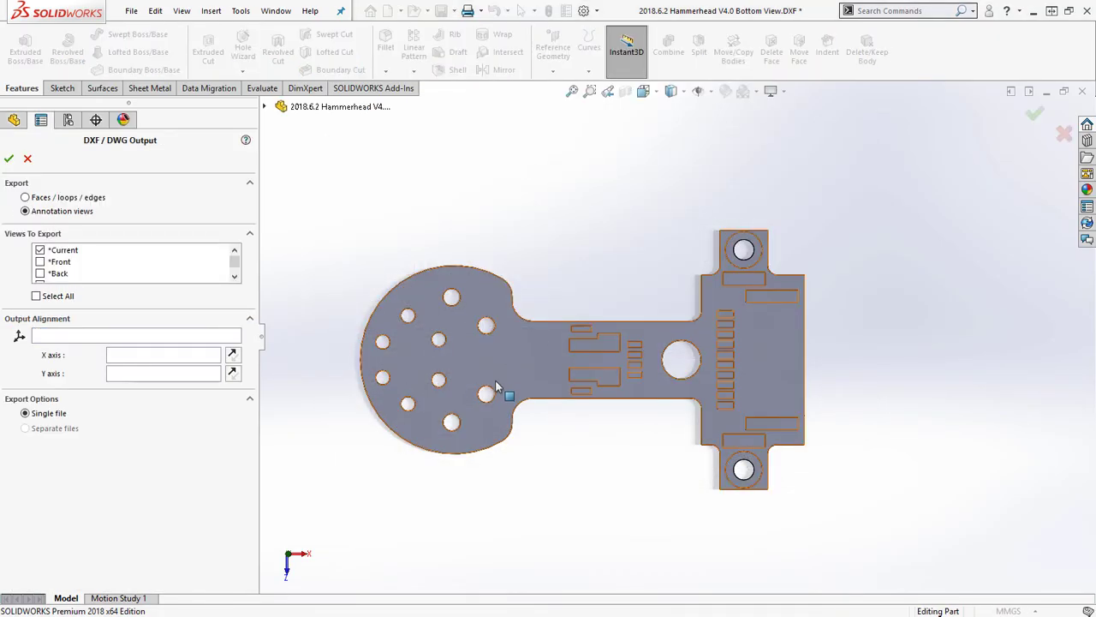
pyautogui.click(10, 159)
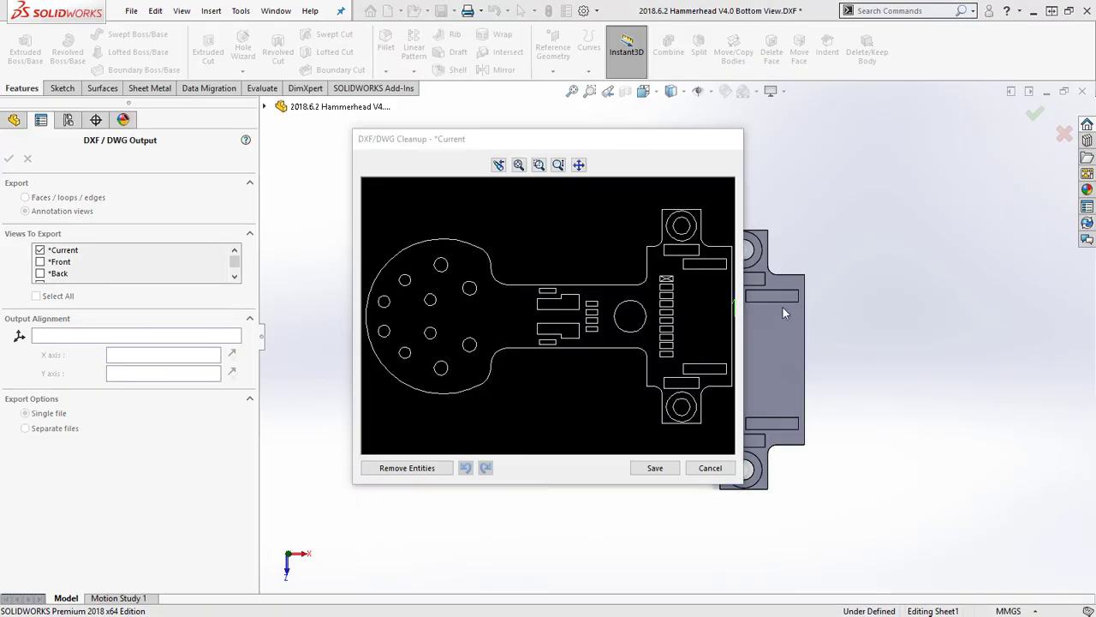
pyautogui.click(668, 283)
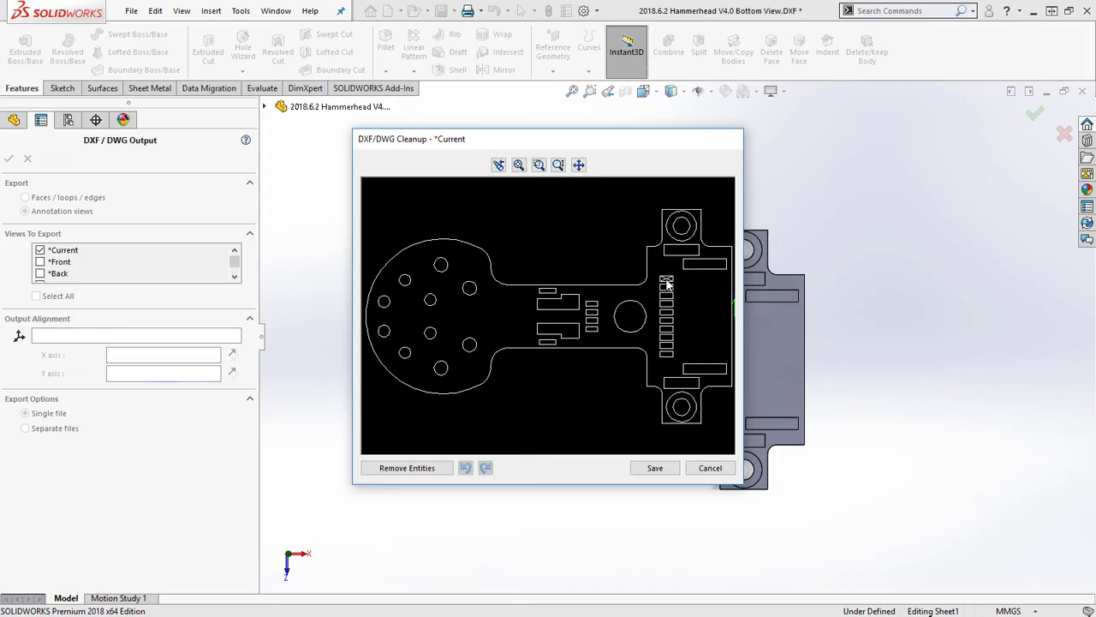
pyautogui.click(667, 283)
pyautogui.click(699, 470)
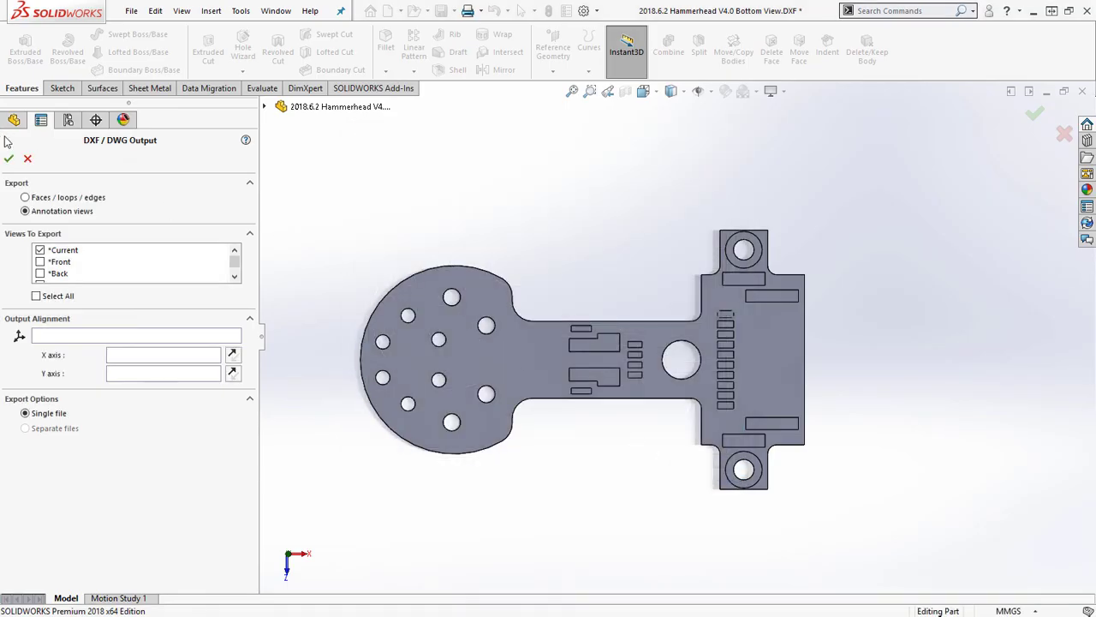
pyautogui.click(28, 161)
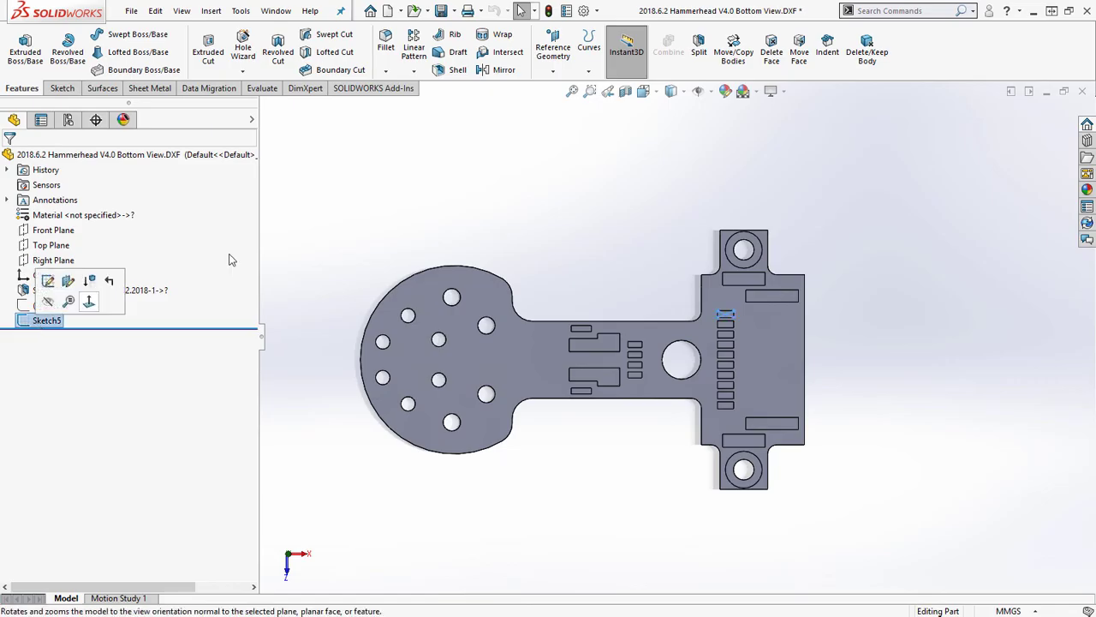
# Toggle sketch visibility and check Sketch5's options in the feature tree
pyautogui.click(699, 91)
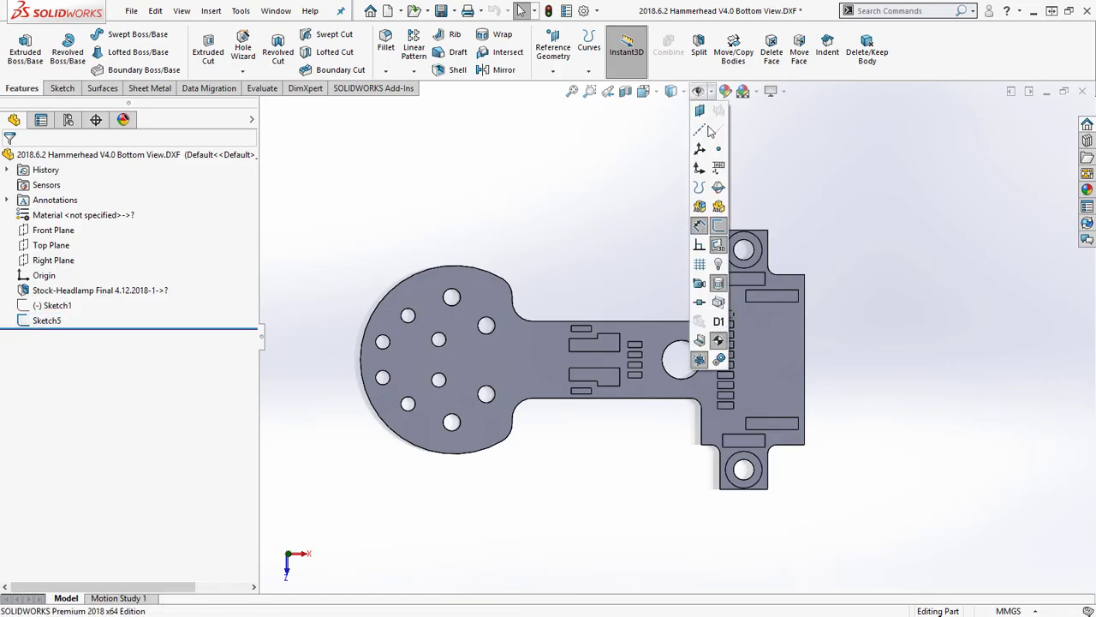
pyautogui.click(718, 227)
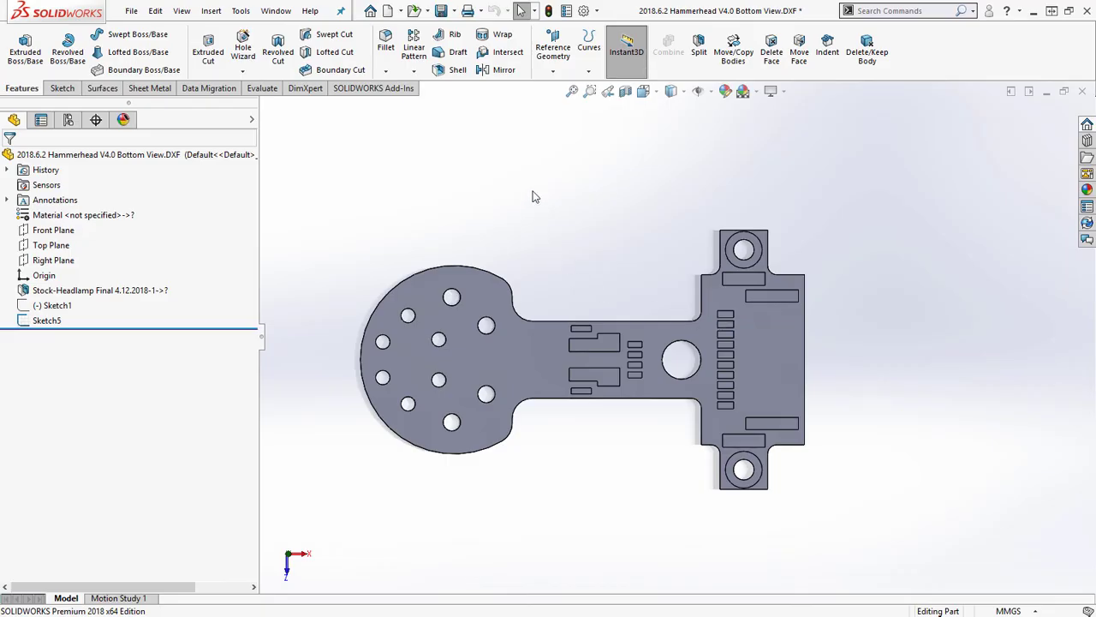
pyautogui.click(48, 322)
pyautogui.press('Escape')
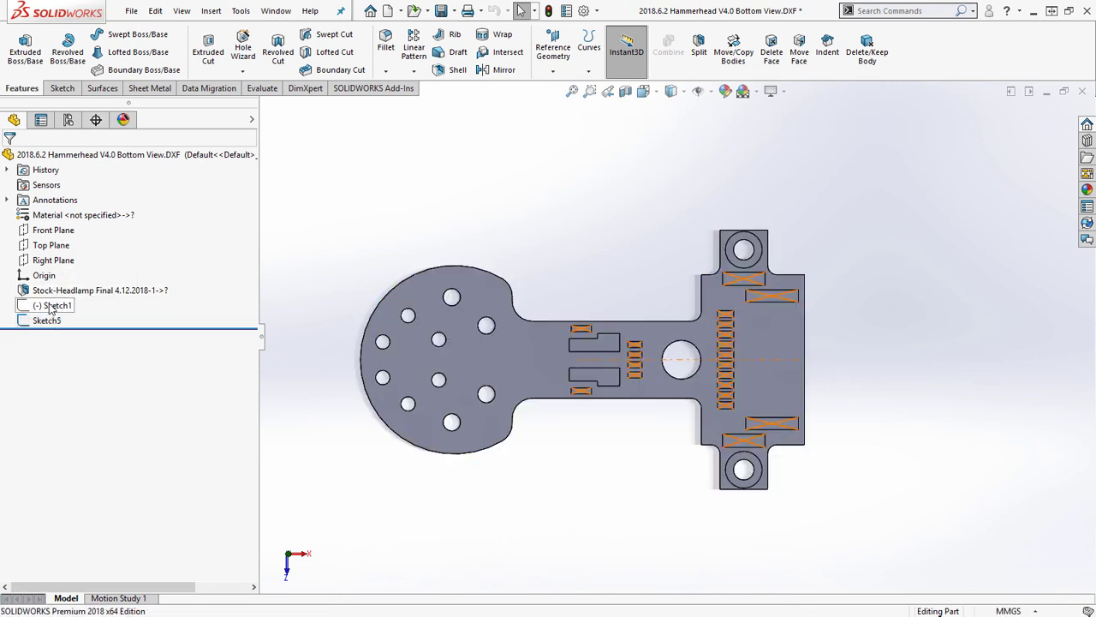
pyautogui.rightClick(37, 322)
pyautogui.press('Escape')
pyautogui.rightClick(37, 322)
pyautogui.press('Escape')
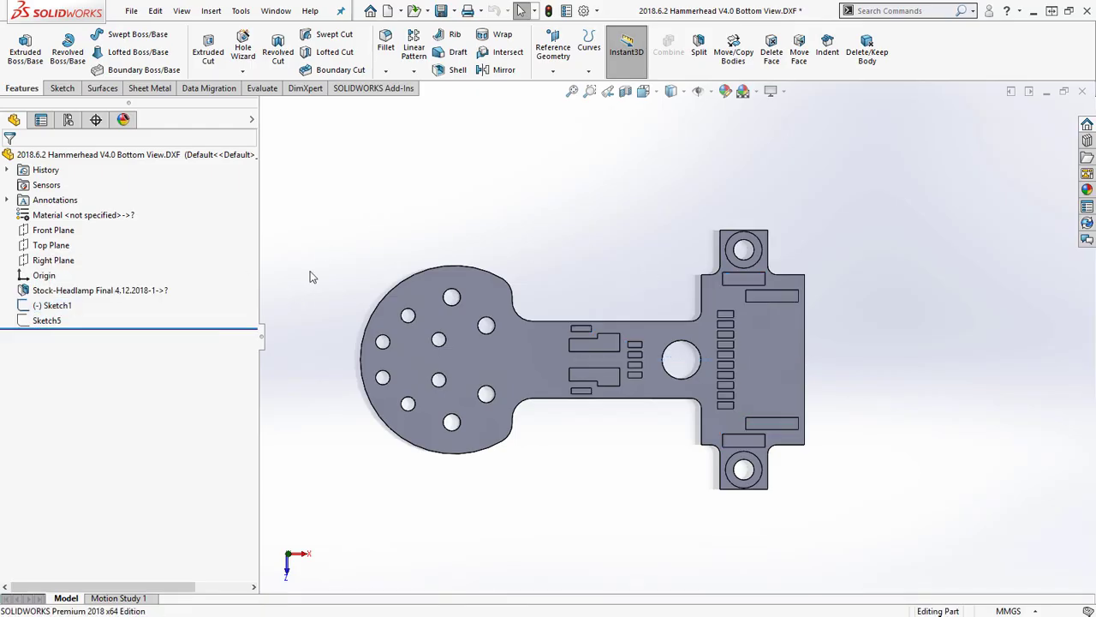
# Turn on View Sketches so the X marks show on every pad
pyautogui.click(701, 90)
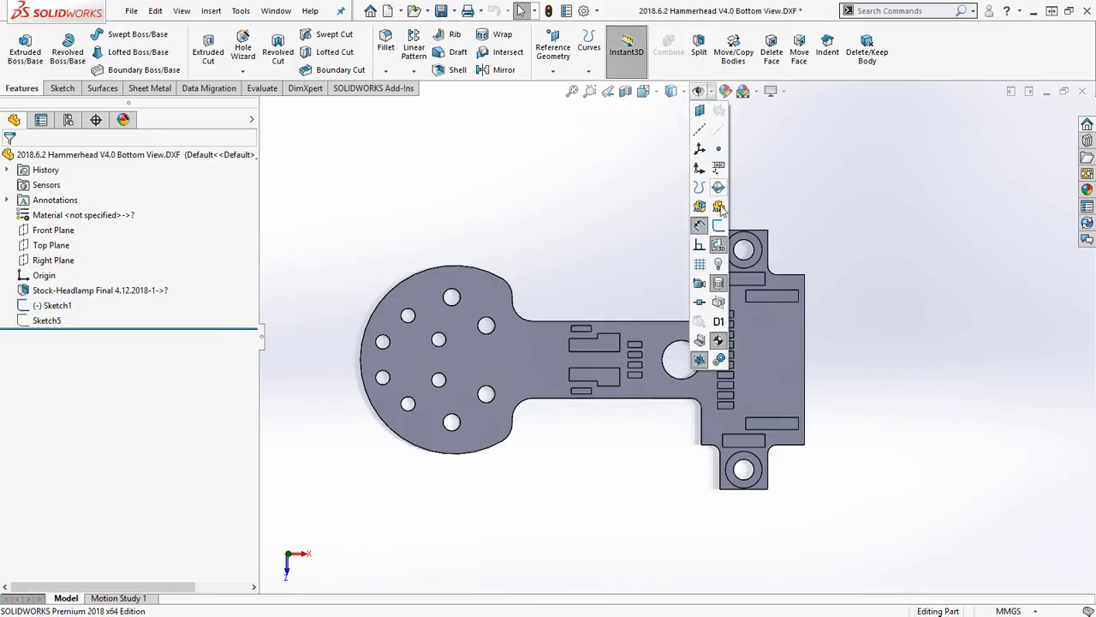
pyautogui.click(718, 225)
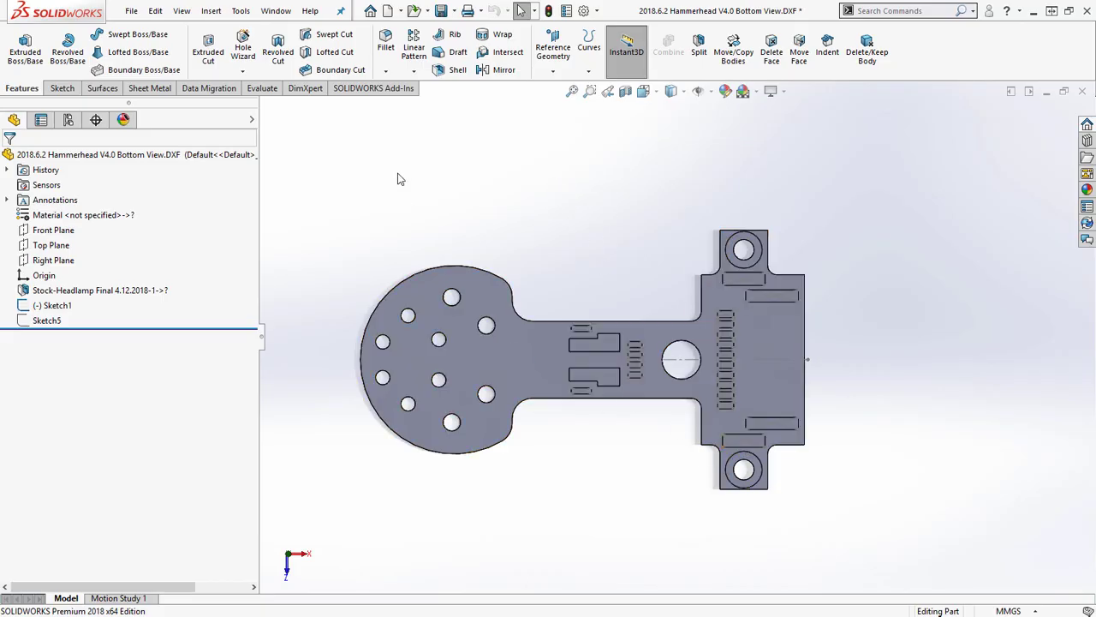
pyautogui.click(131, 10)
# Save the part as DXF, replacing the existing Bottom View file
pyautogui.click(160, 177)
pyautogui.click(531, 349)
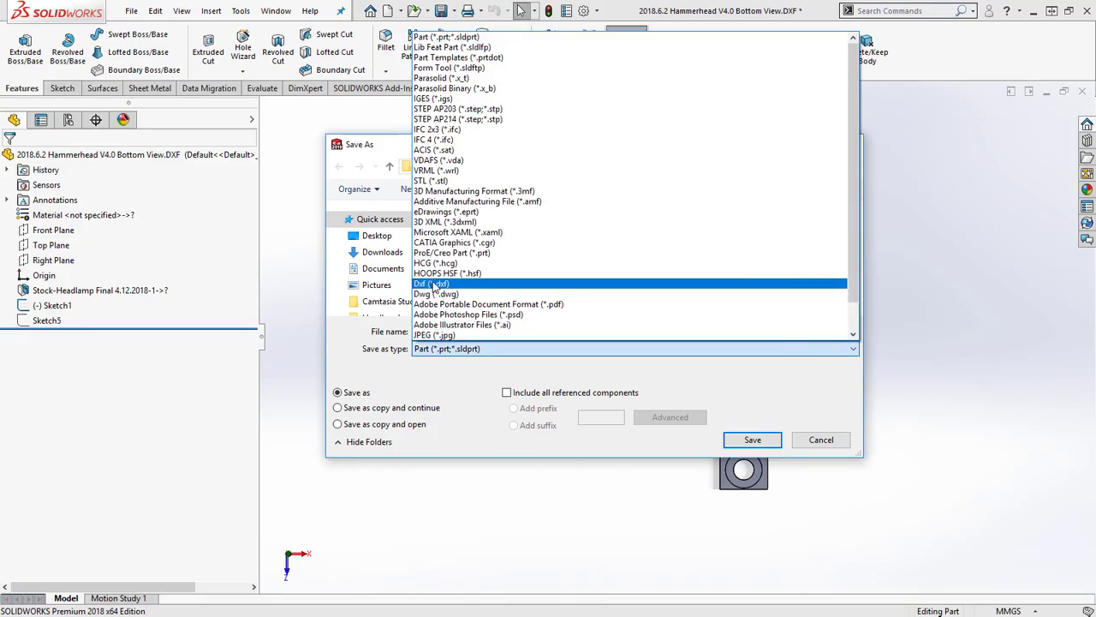
pyautogui.click(524, 293)
pyautogui.click(743, 462)
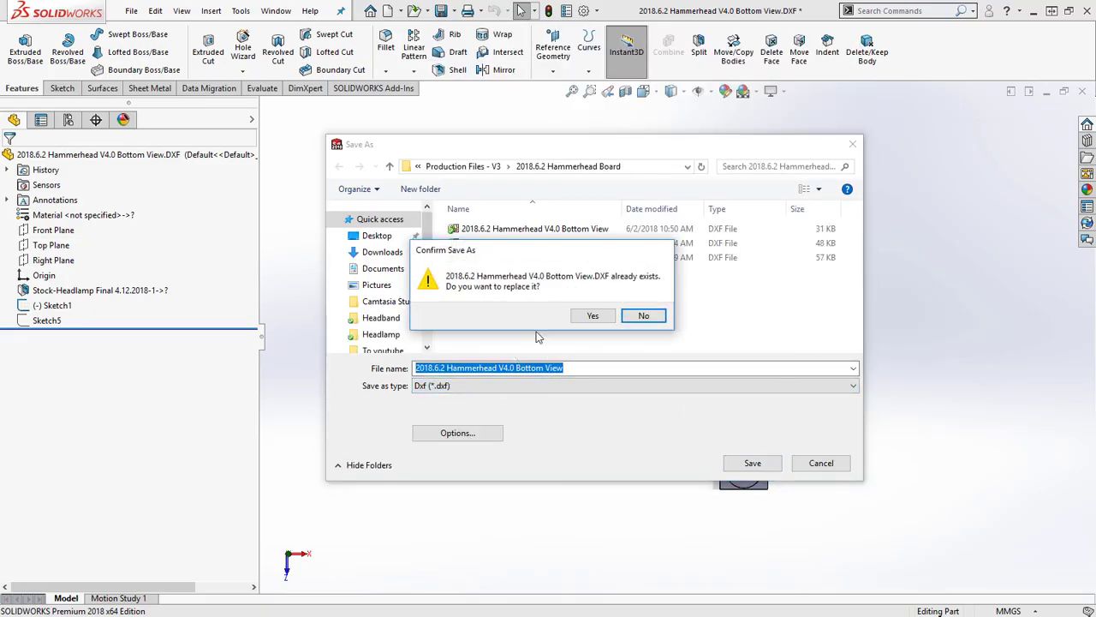
pyautogui.click(591, 318)
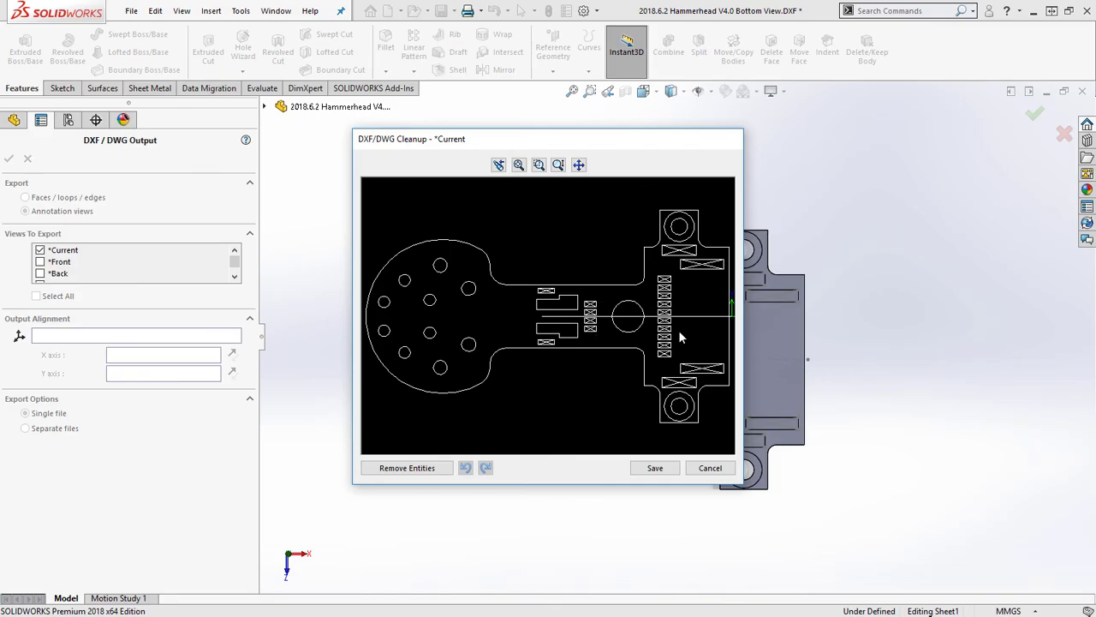
# Delete the horizontal centre line from the cleanup preview and save the DXF
pyautogui.click(648, 316)
pyautogui.press('Delete')
pyautogui.click(657, 465)
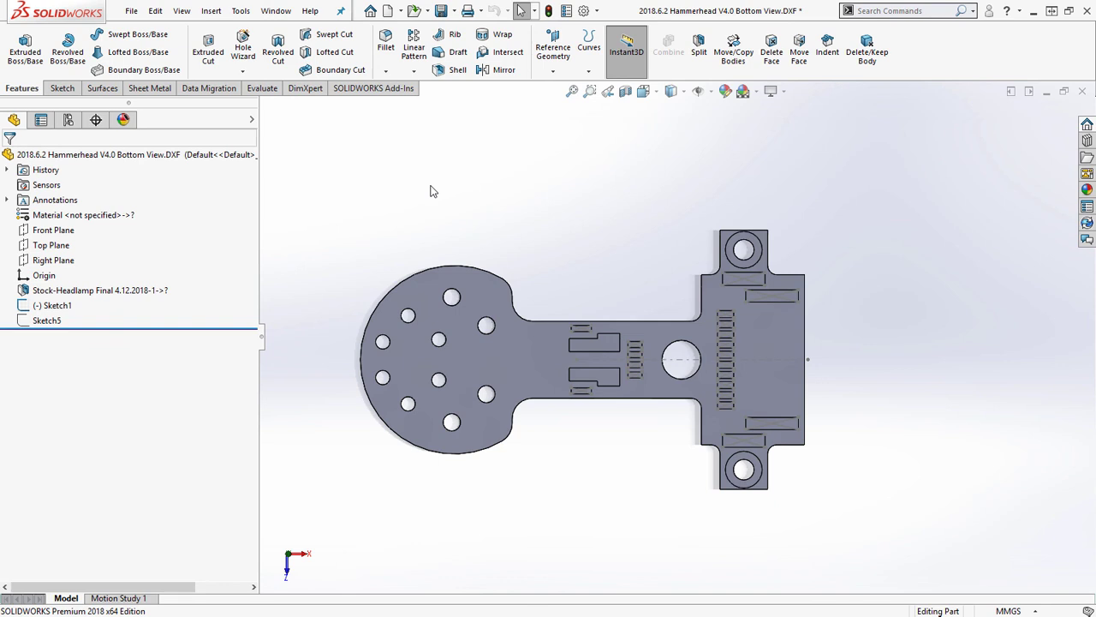